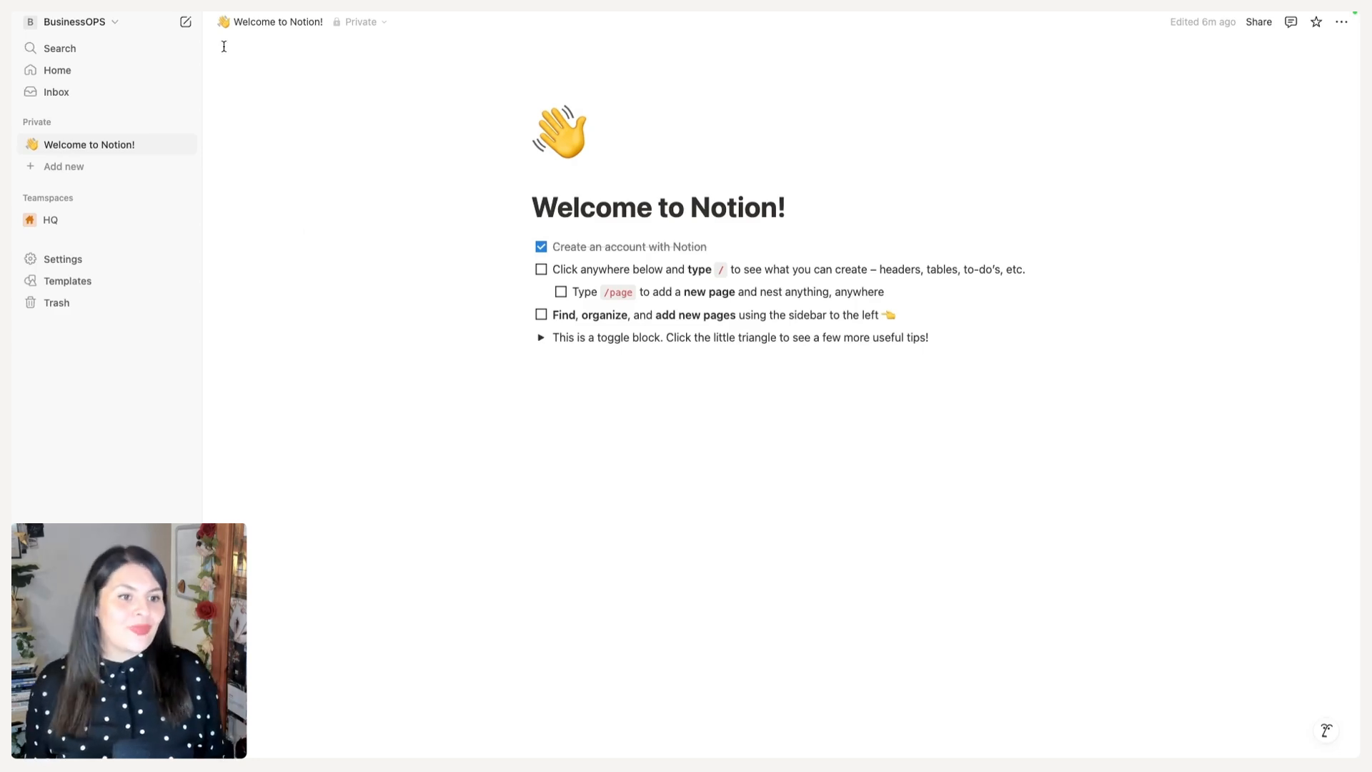
Step: Look at the workspace search, close it and open the Home page
{"action": "left_click", "coordinate": [135, 48]}
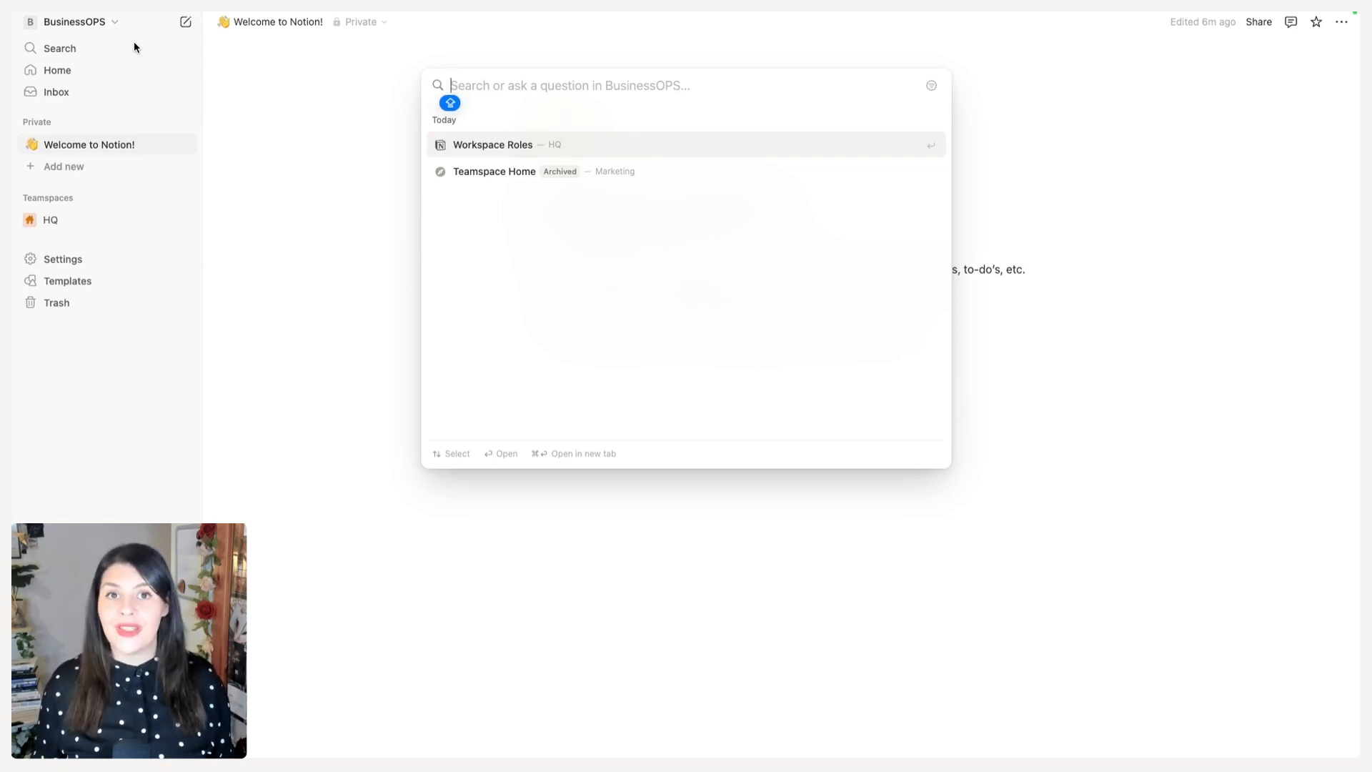
{"action": "left_click", "coordinate": [132, 48]}
{"action": "left_click", "coordinate": [78, 78]}
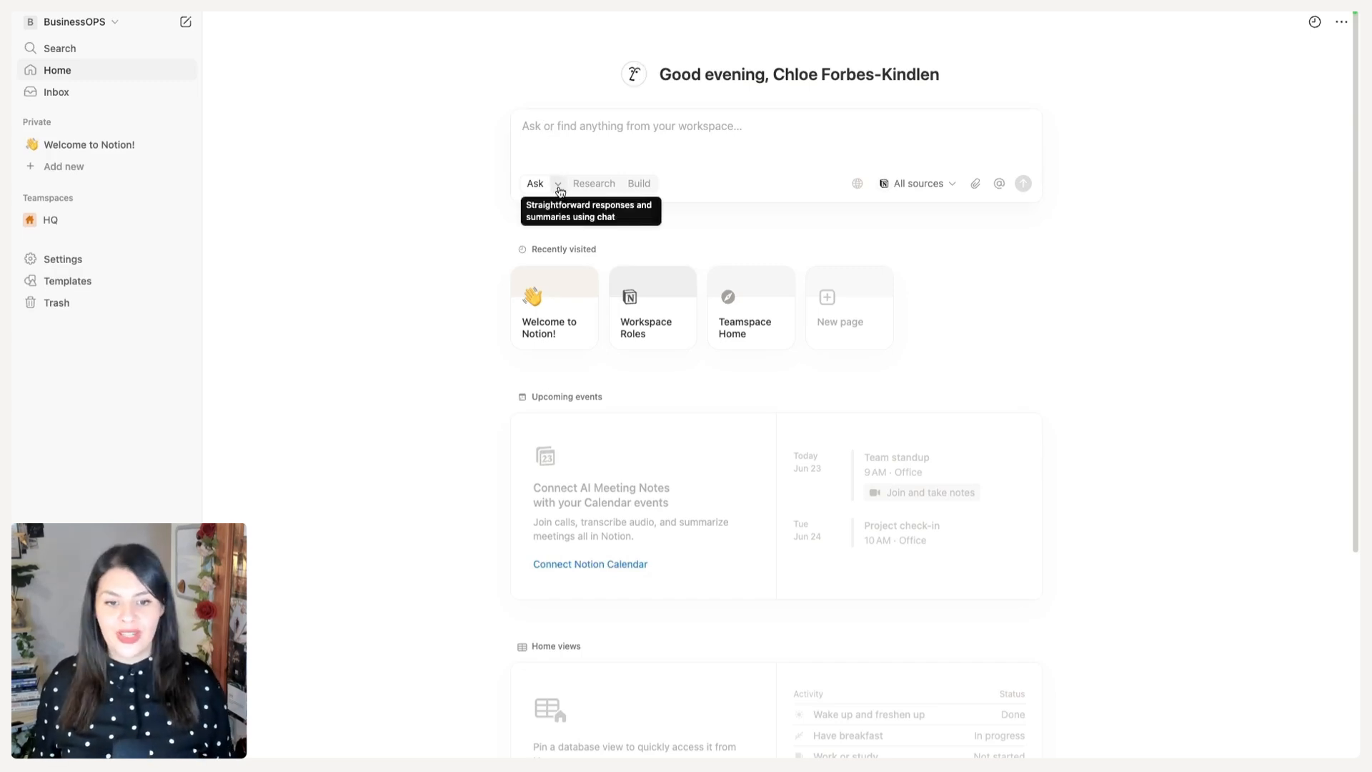
Step: Examine the Home page's Ask models and Research mode, and its recently visited, upcoming events and home views sections
{"action": "left_click", "coordinate": [557, 184]}
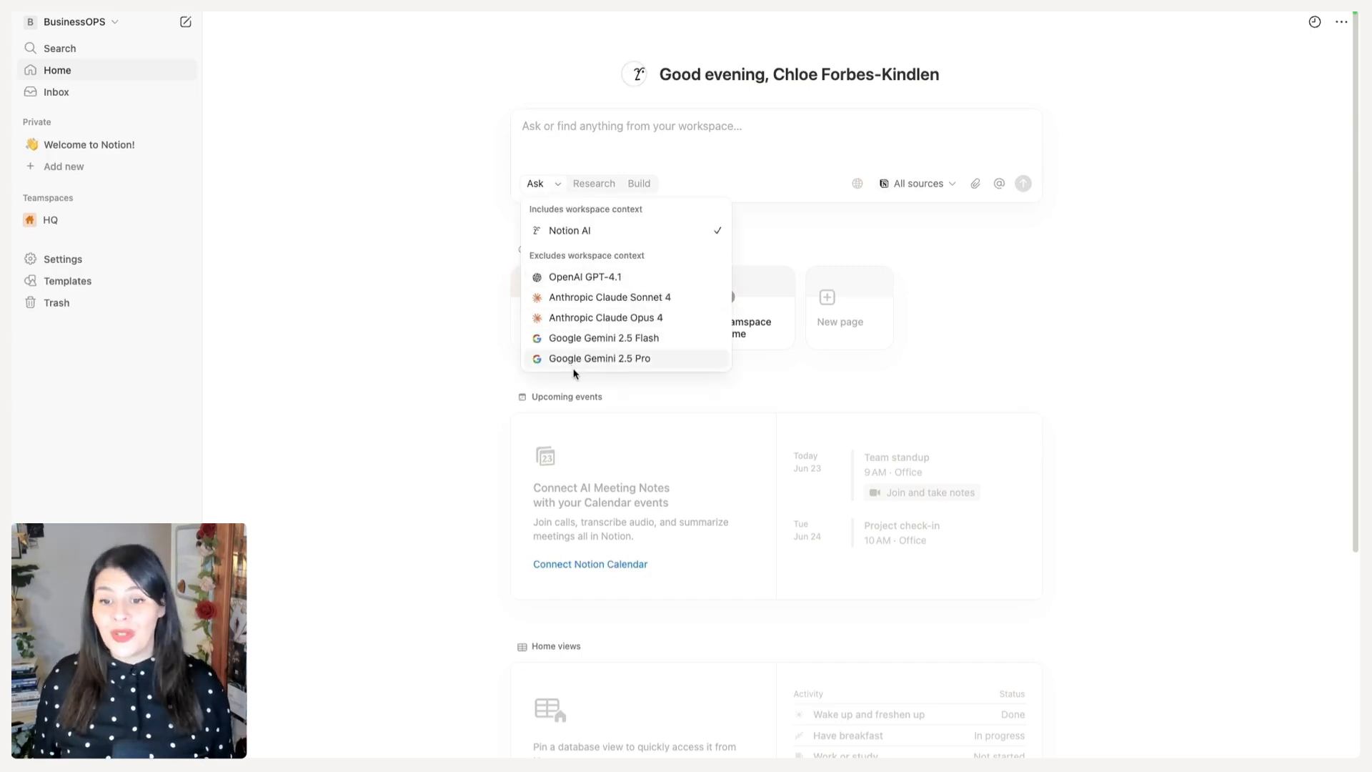
{"action": "left_click", "coordinate": [576, 186]}
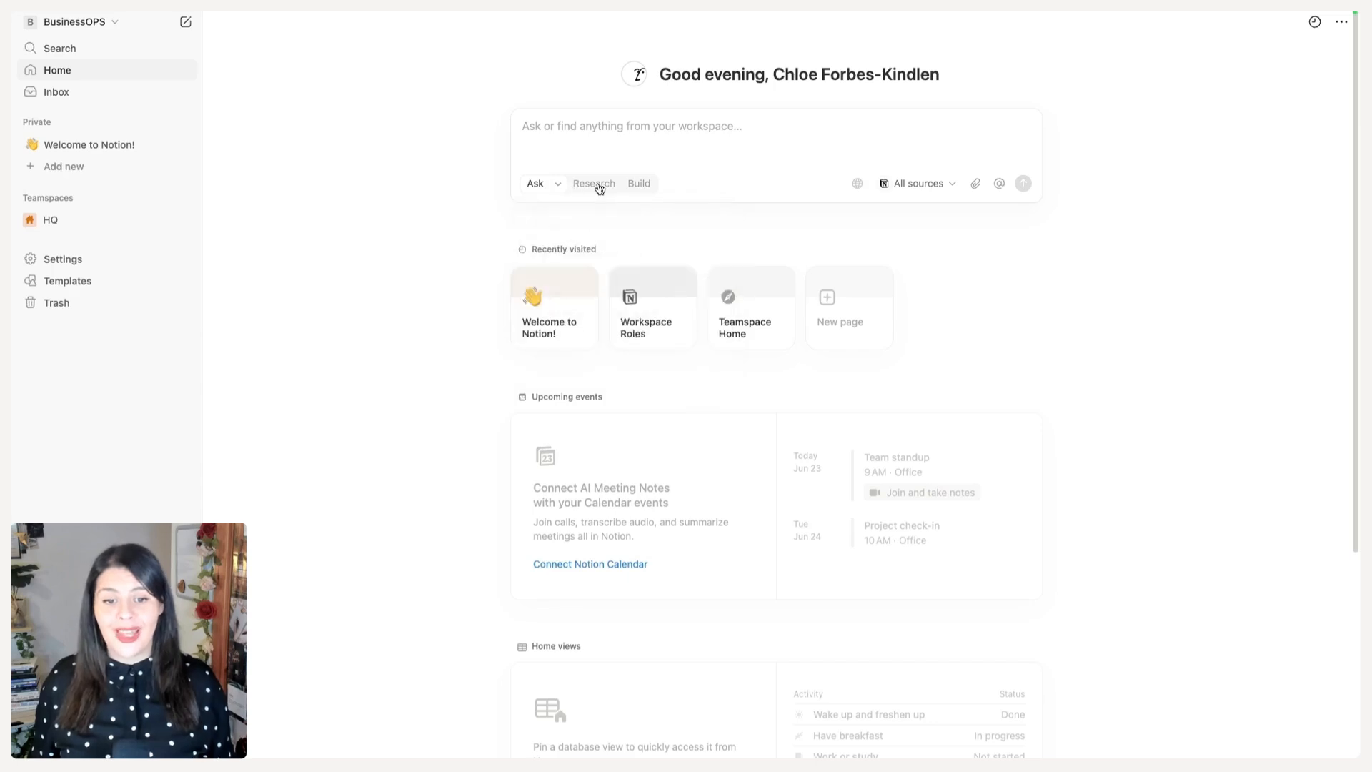
{"action": "left_click", "coordinate": [597, 184]}
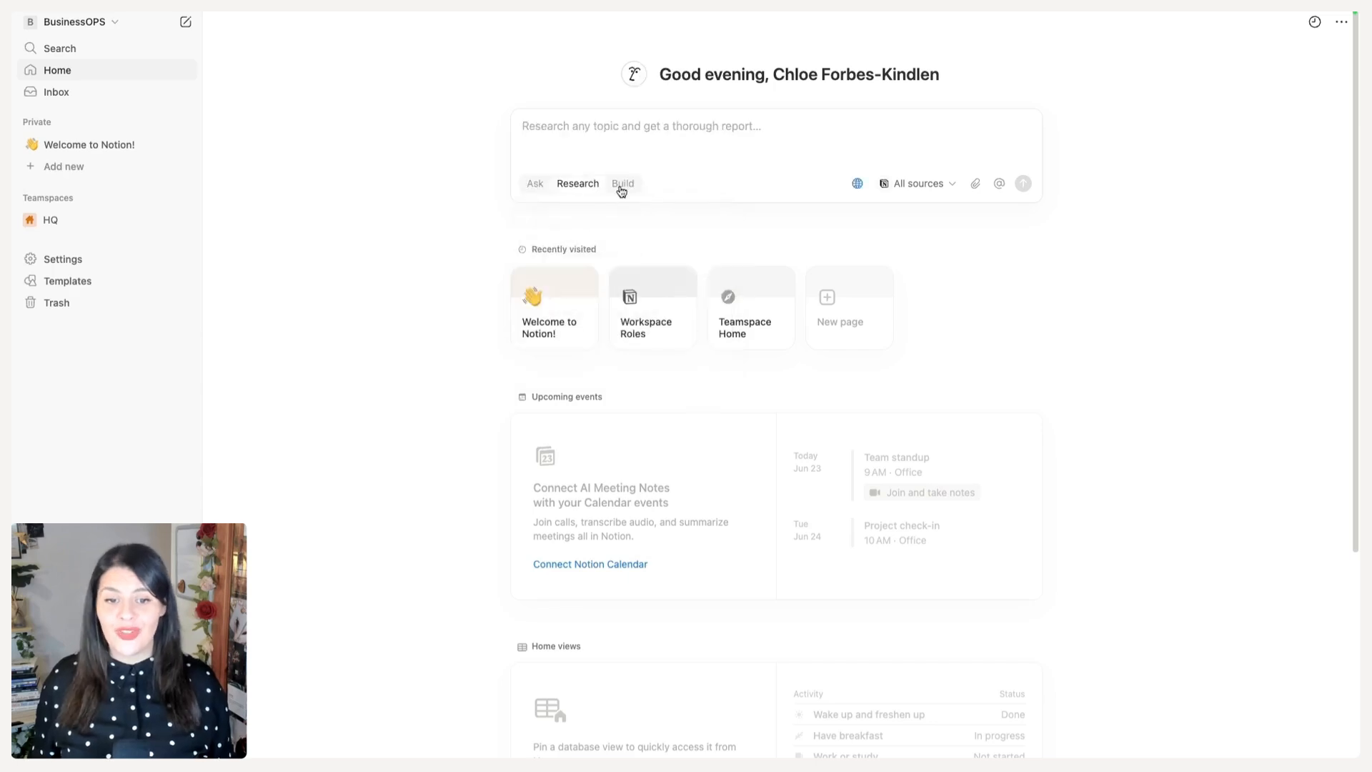
{"action": "left_click", "coordinate": [536, 184]}
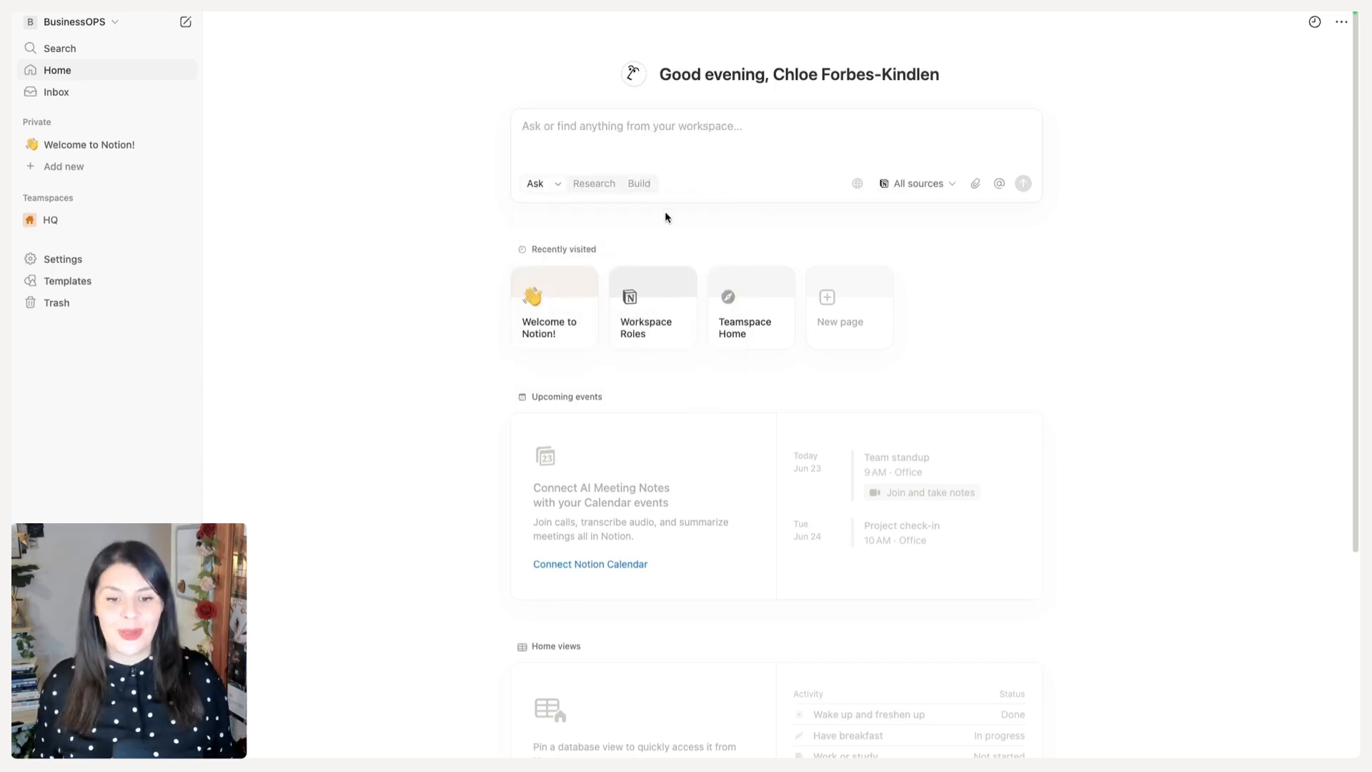
{"action": "scroll", "coordinate": [665, 214], "scroll_direction": "down", "scroll_amount": 2}
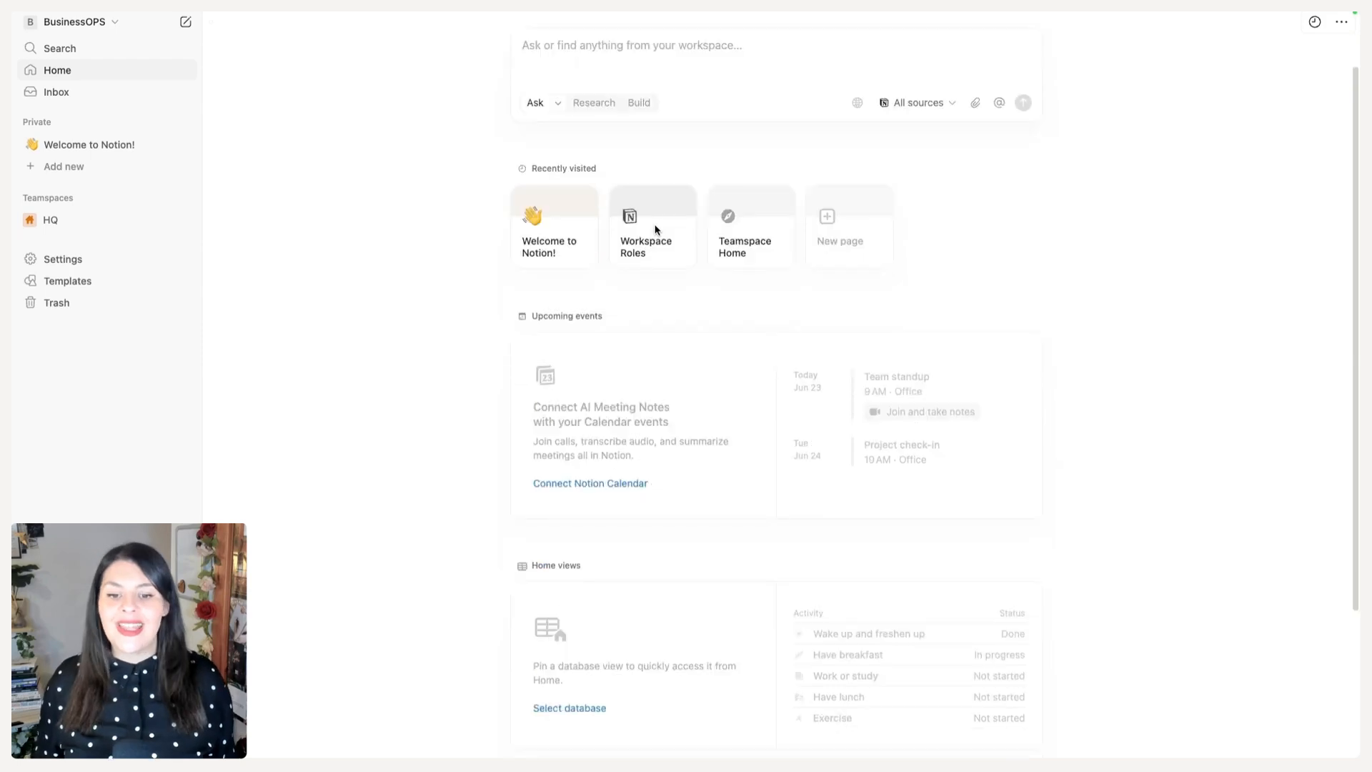
{"action": "scroll", "coordinate": [658, 243], "scroll_direction": "down", "scroll_amount": 1}
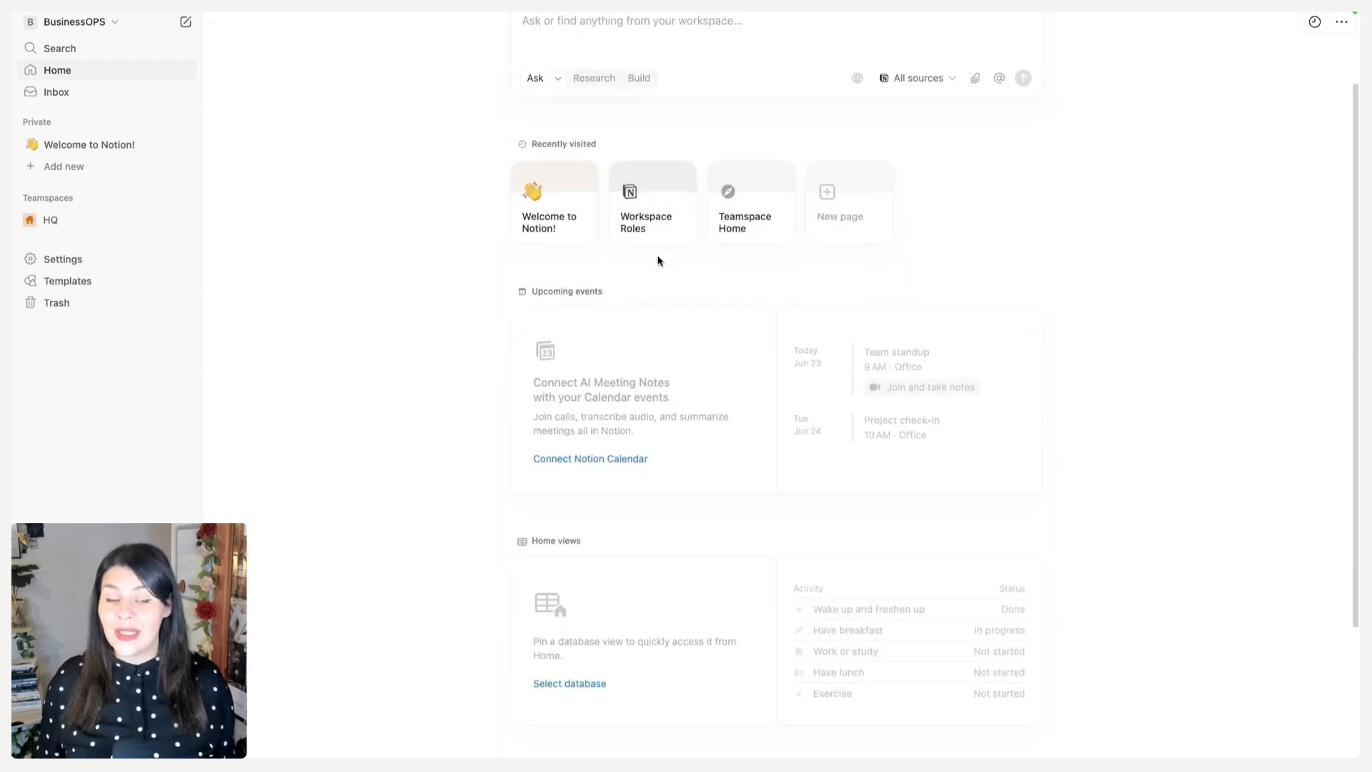
{"action": "scroll", "coordinate": [659, 261], "scroll_direction": "down", "scroll_amount": 4}
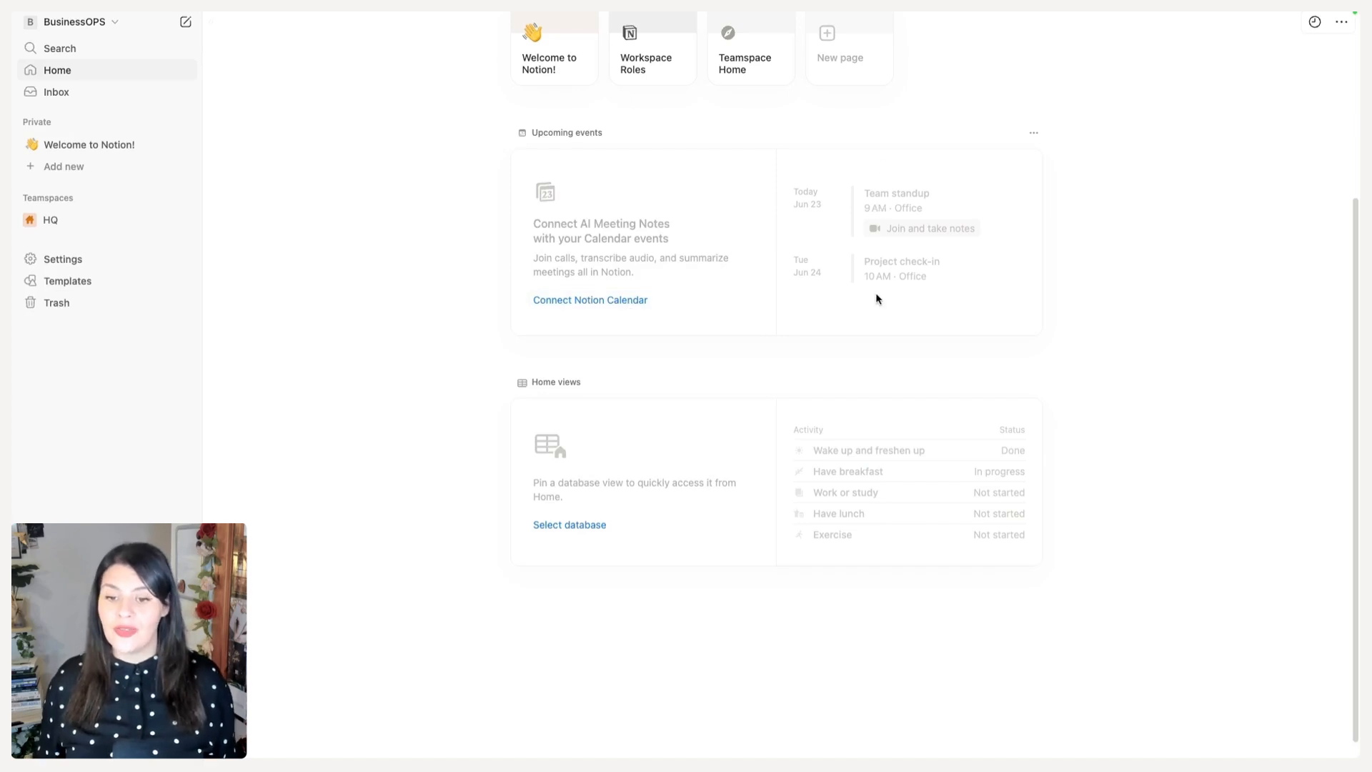
{"action": "scroll", "coordinate": [858, 290], "scroll_direction": "down", "scroll_amount": 1}
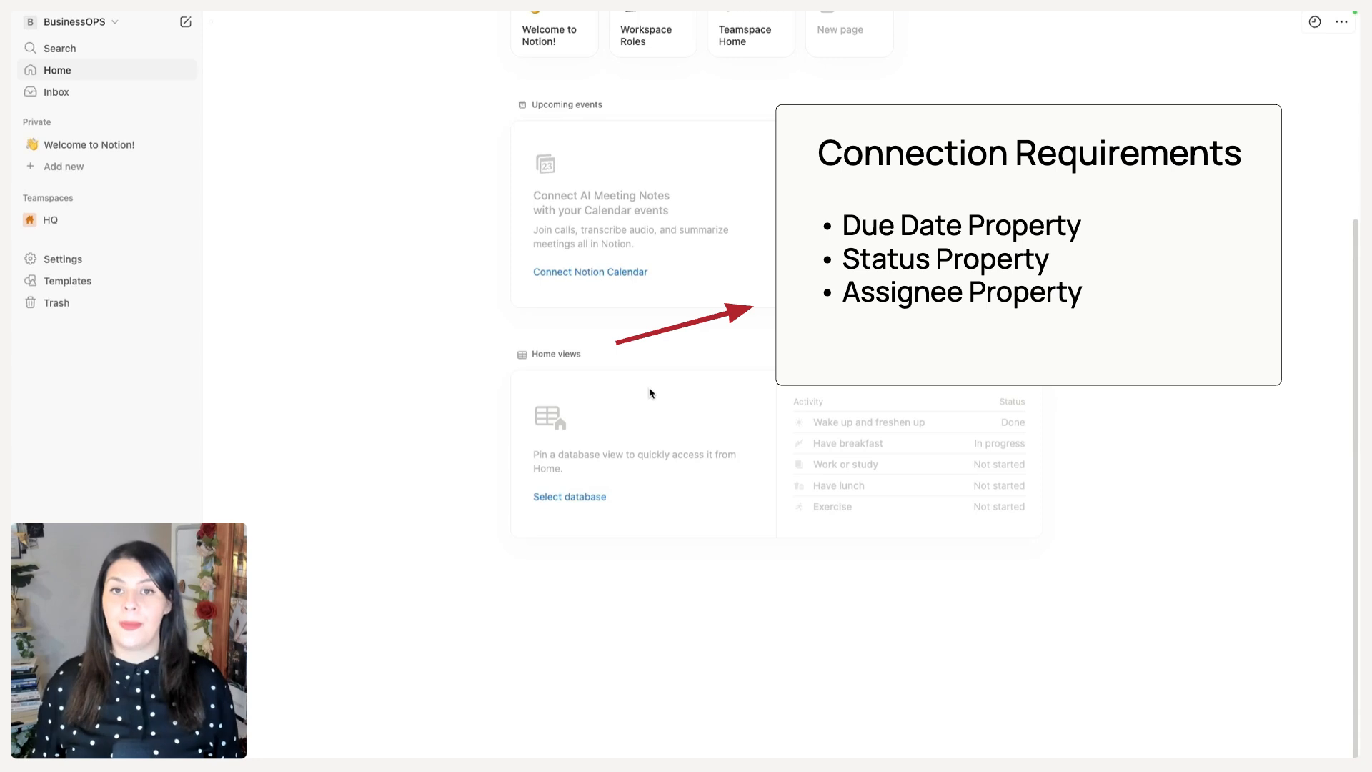
Step: Open the Inbox, check its notification filter options and close it
{"action": "left_click", "coordinate": [129, 92]}
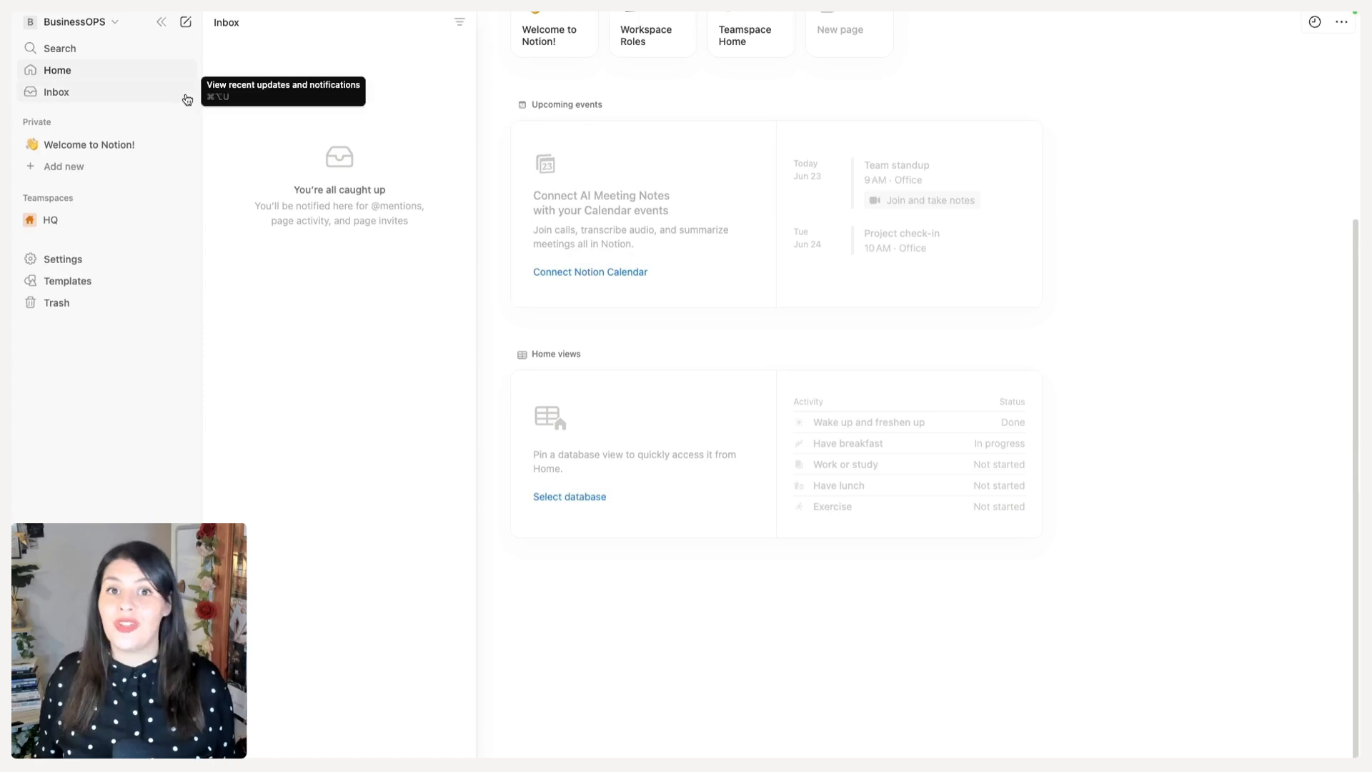
{"action": "left_click", "coordinate": [459, 27]}
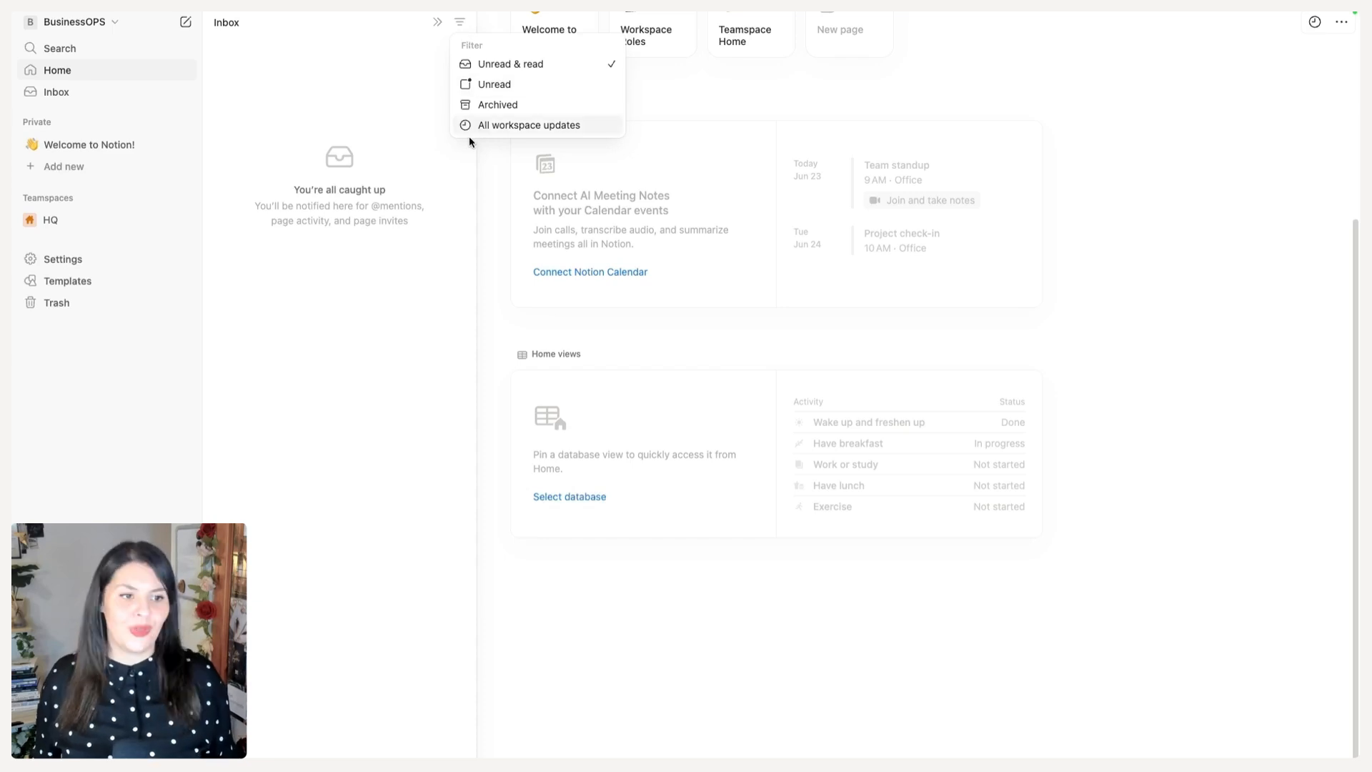
{"action": "left_click", "coordinate": [81, 99]}
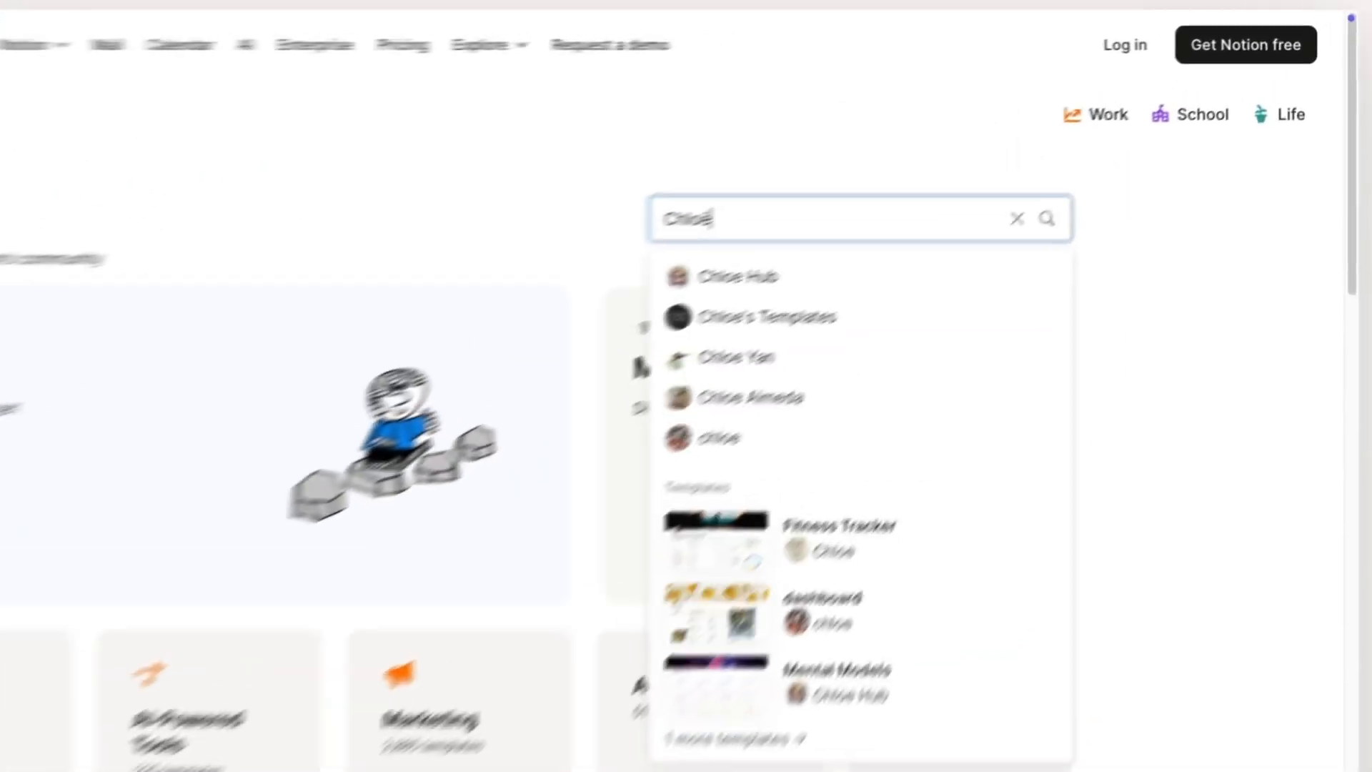
Step: Search the Notion template gallery for the creator's full name and browse the templates on their profile
{"action": "type", "text": "Forbes-Kindlen"}
{"action": "key", "text": "Down"}
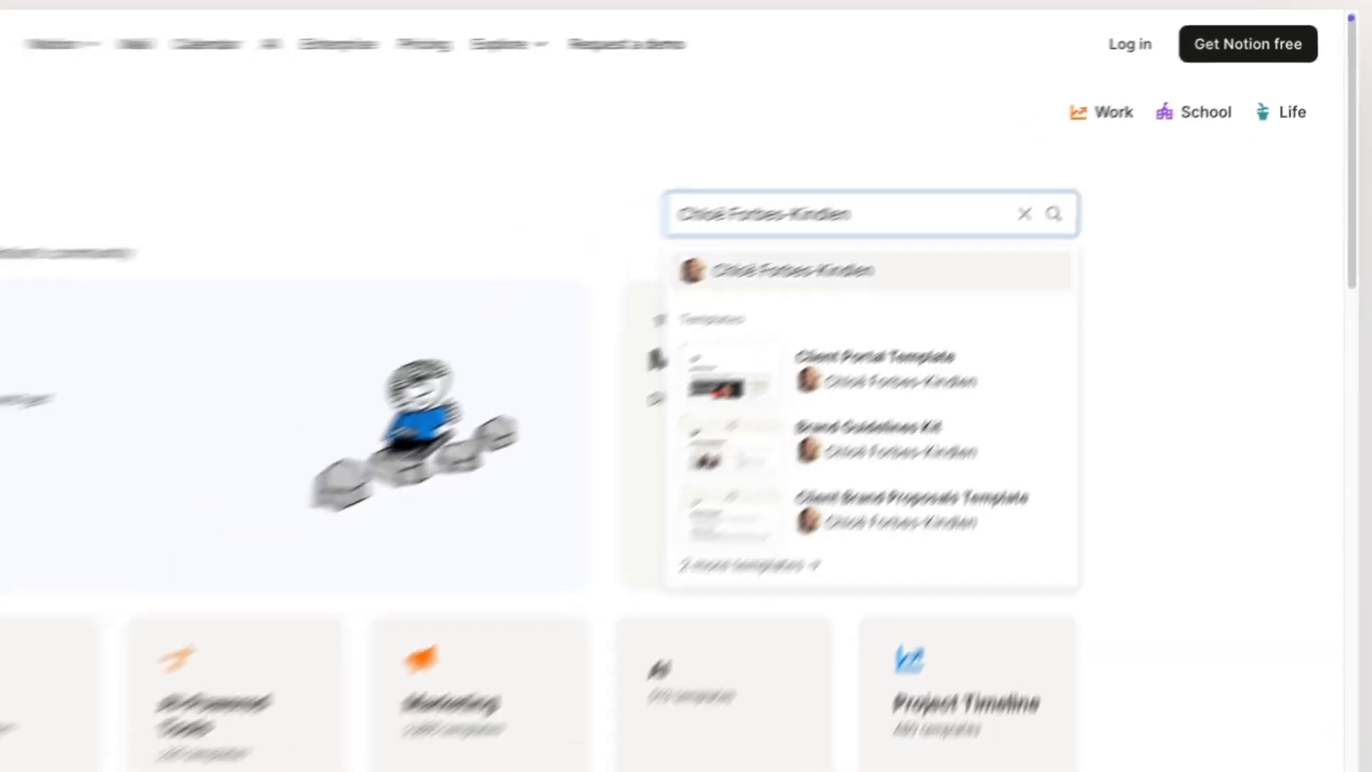
{"action": "key", "text": "Return"}
{"action": "scroll", "coordinate": [680, 400], "scroll_direction": "down", "scroll_amount": 1}
{"action": "scroll", "coordinate": [681, 400], "scroll_direction": "down", "scroll_amount": 10}
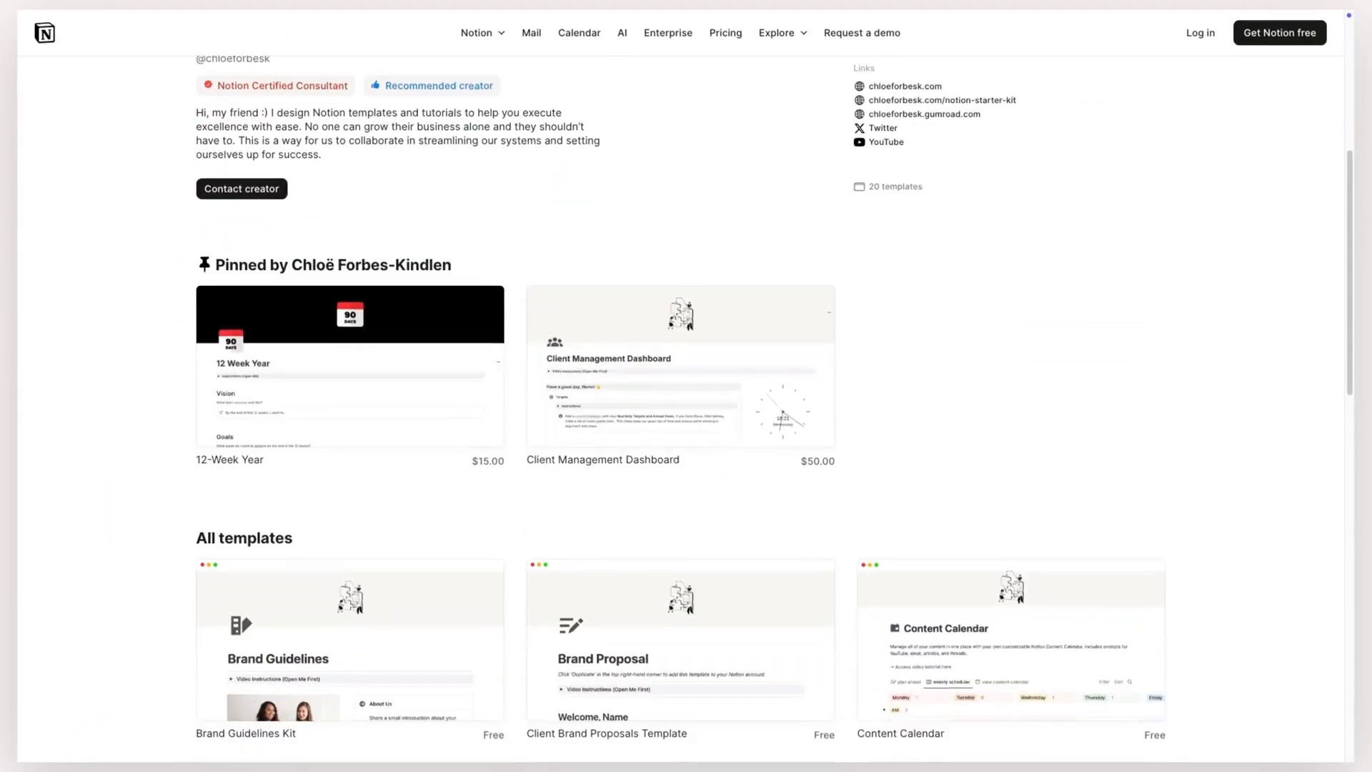
{"action": "scroll", "coordinate": [680, 400], "scroll_direction": "down", "scroll_amount": 10}
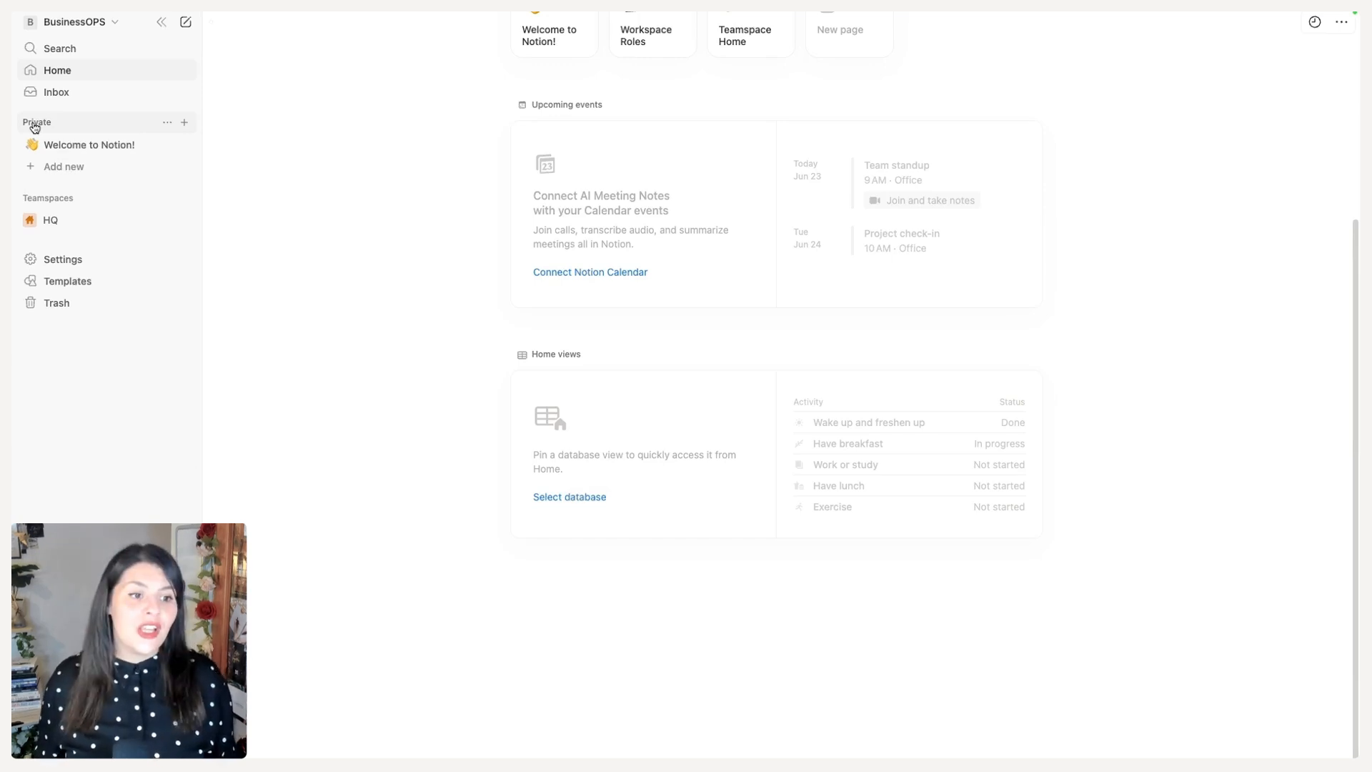
Step: Open the private Welcome to Notion! page and add it to Favorites
{"action": "left_click", "coordinate": [57, 144]}
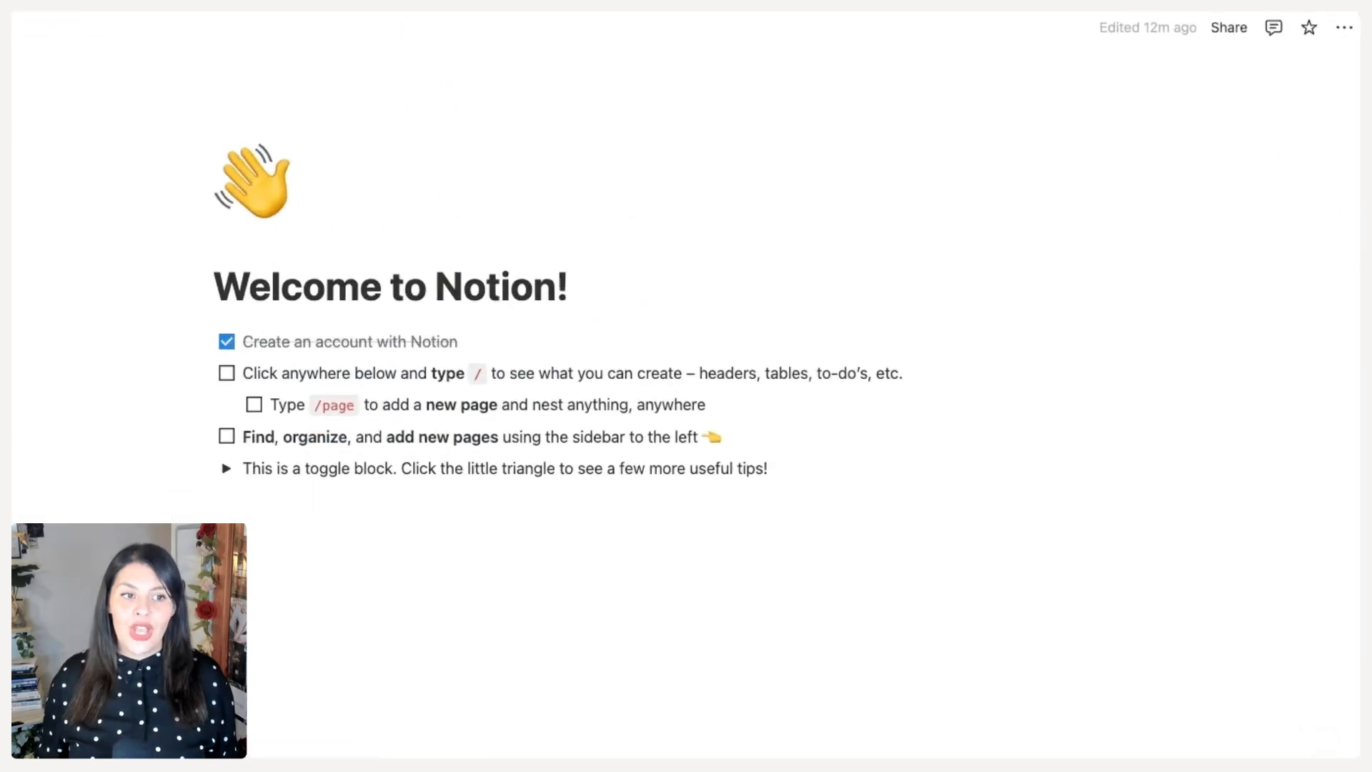
{"action": "left_click", "coordinate": [1310, 32]}
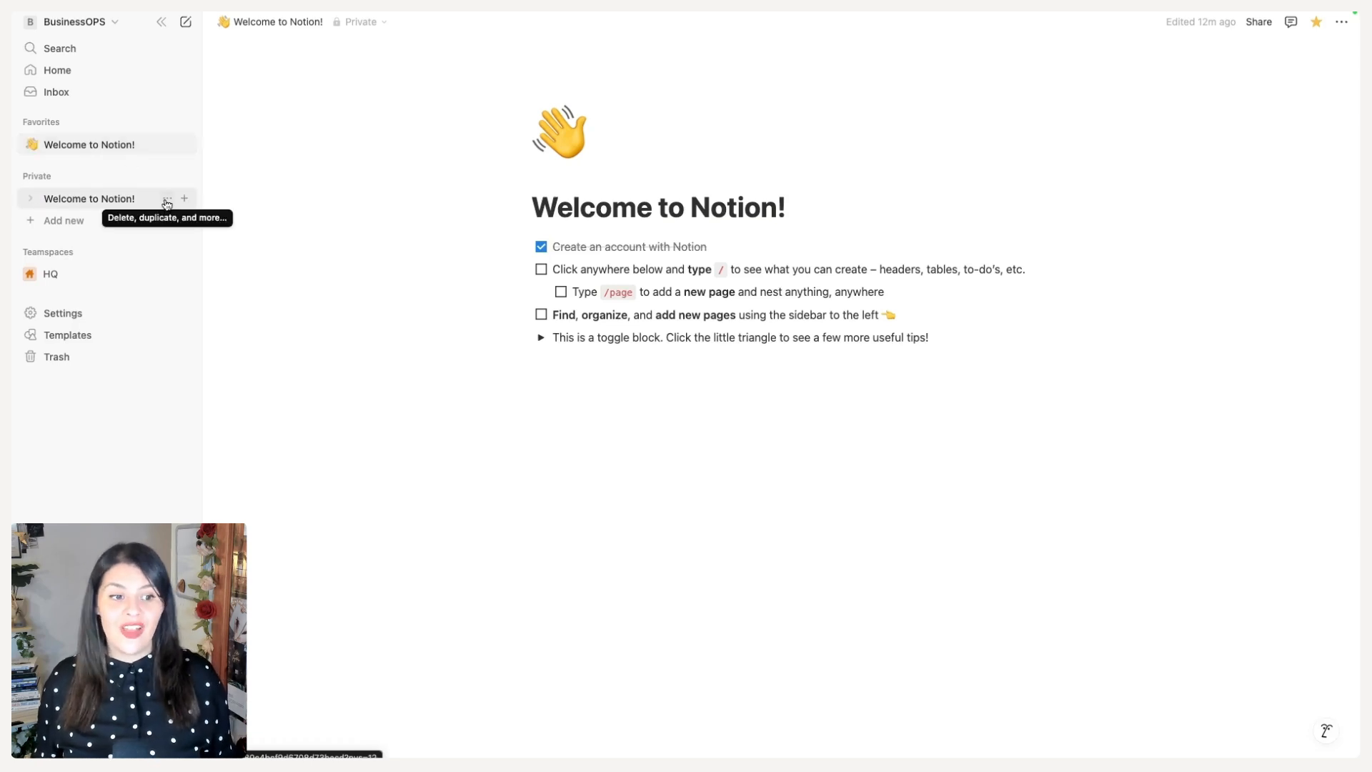
Step: Remove the Welcome to Notion! page from Favorites and add it again through its page options
{"action": "left_click", "coordinate": [166, 203]}
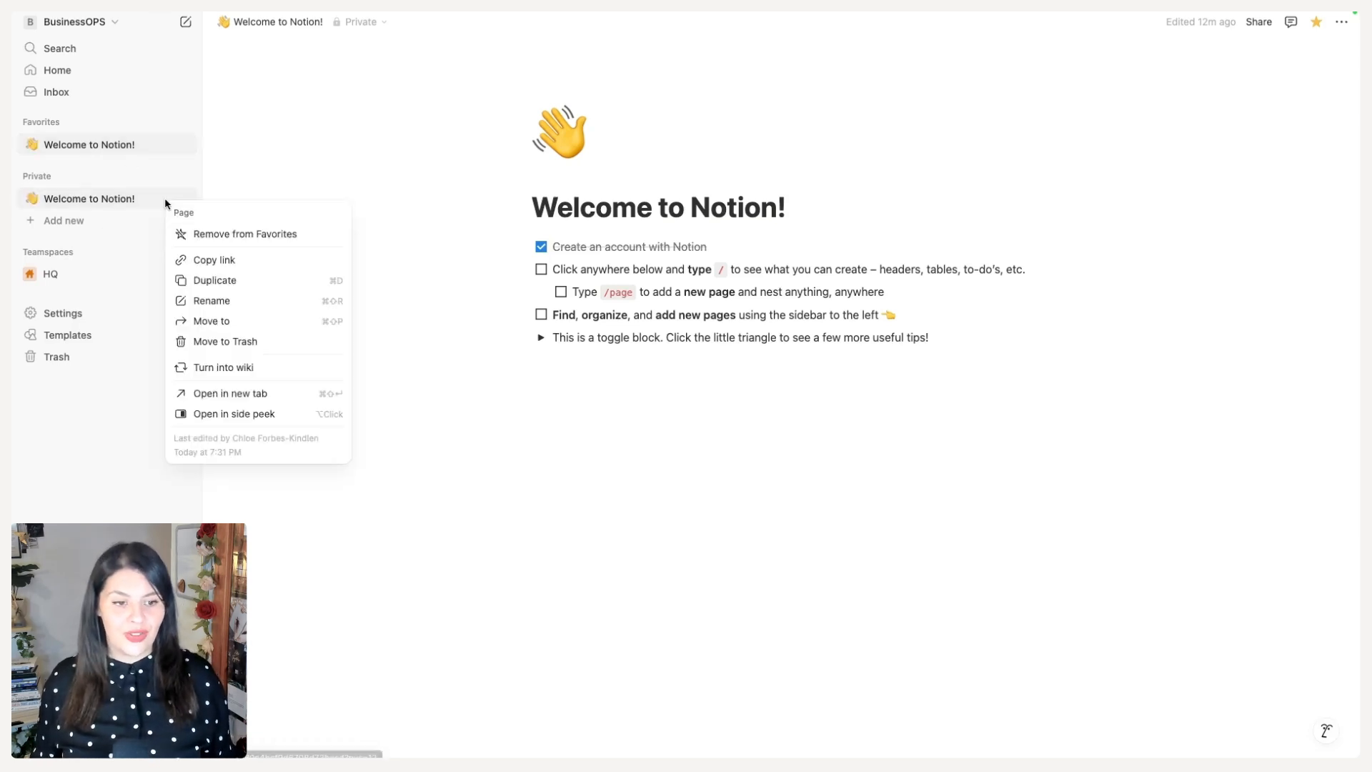
{"action": "left_click", "coordinate": [208, 235]}
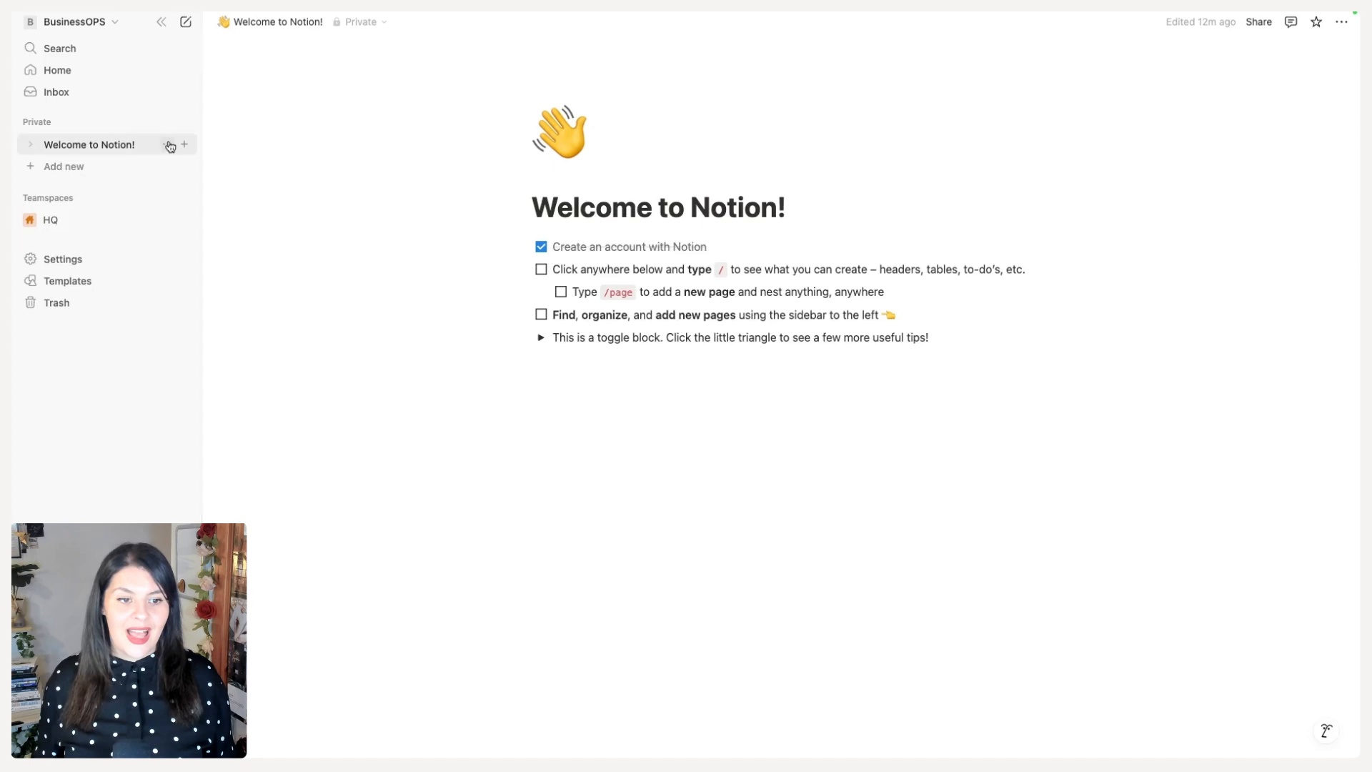
{"action": "left_click", "coordinate": [167, 142]}
{"action": "left_click", "coordinate": [223, 176]}
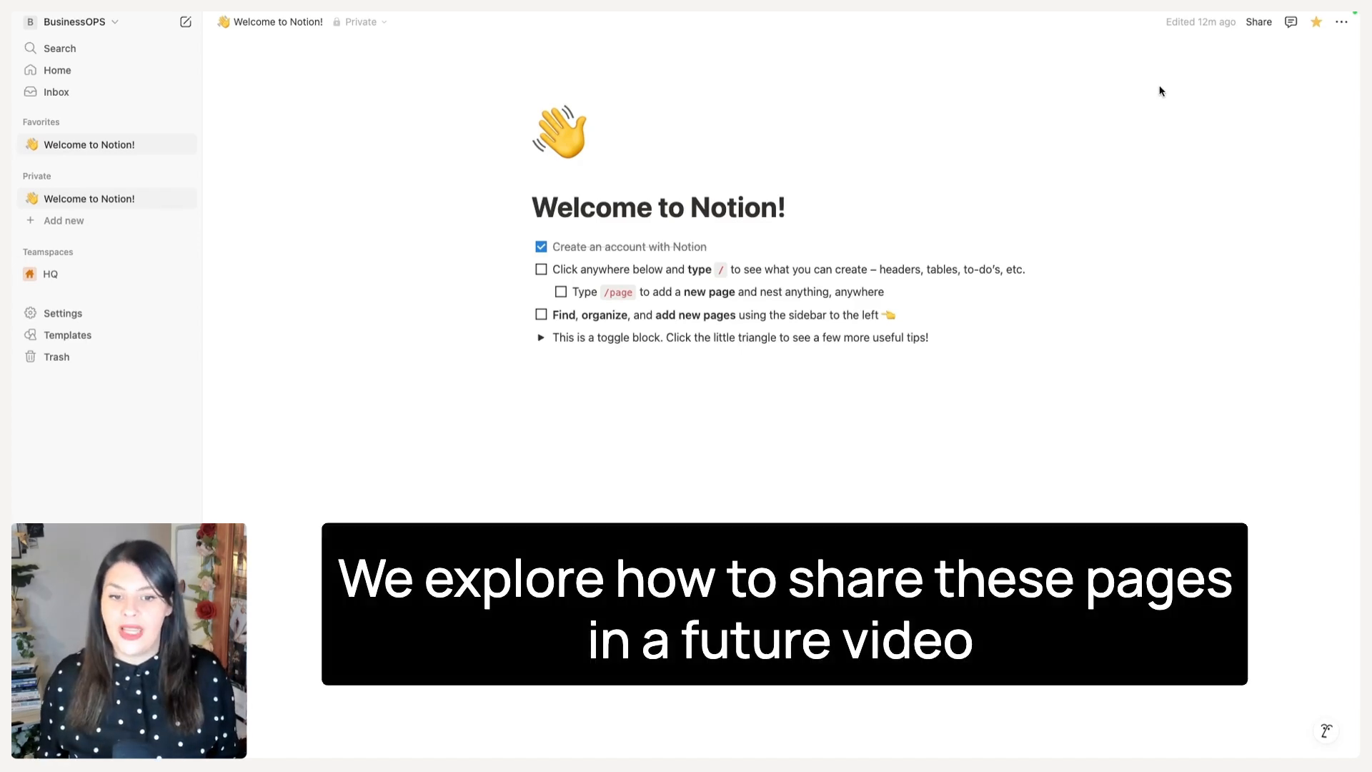
Step: Check the sharing options of the Welcome to Notion! page and close them
{"action": "left_click", "coordinate": [1258, 23]}
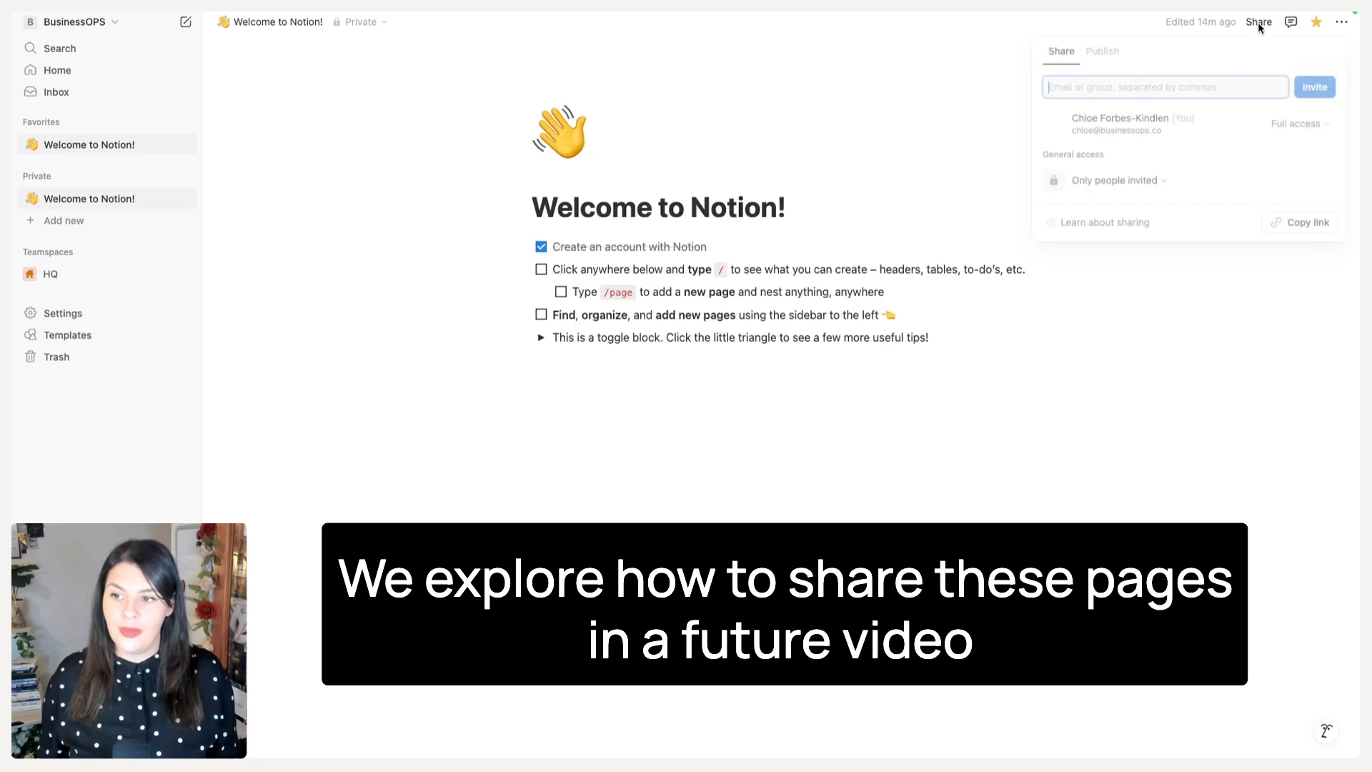
{"action": "left_click", "coordinate": [876, 407]}
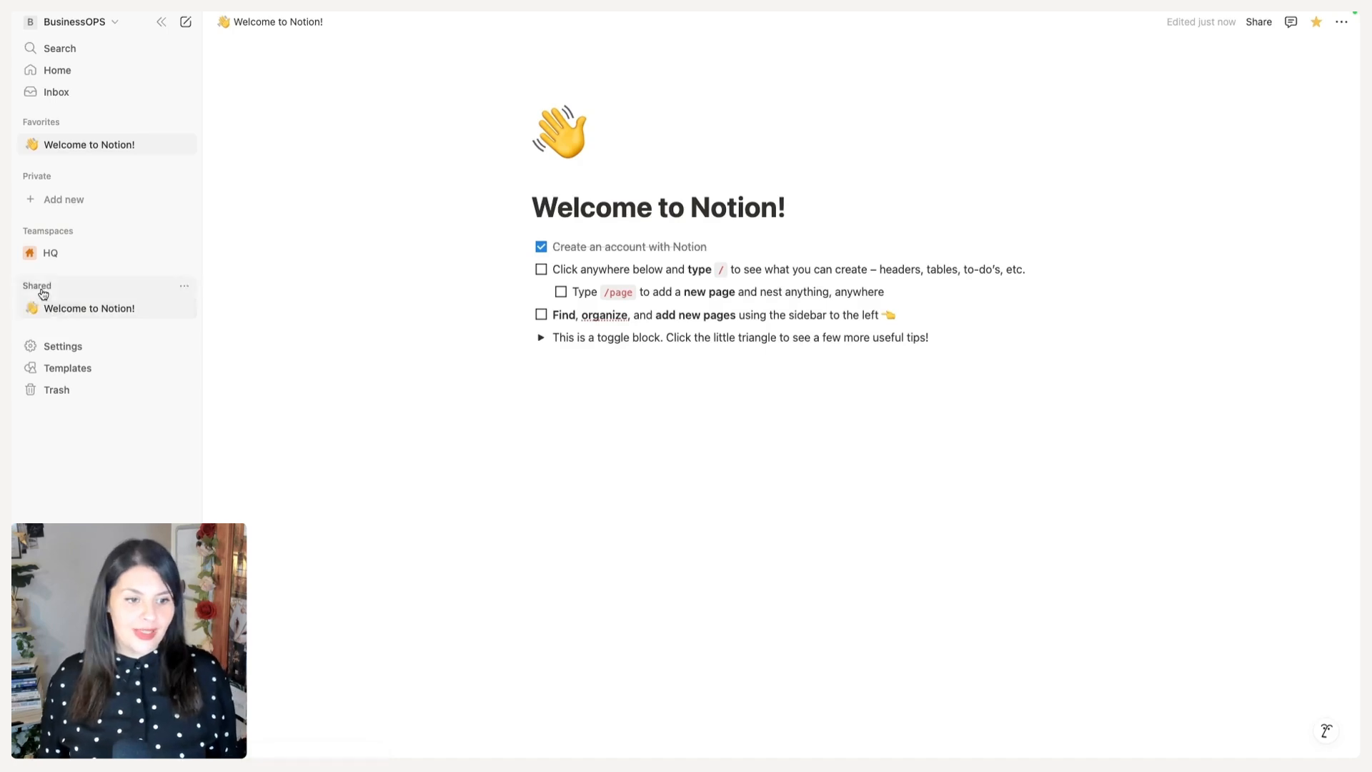
Step: Collapse all four sidebar sections and reorder them as Favorites, Teamspaces, Shared, Private
{"action": "left_click", "coordinate": [43, 289]}
{"action": "left_click", "coordinate": [38, 233]}
{"action": "left_click", "coordinate": [33, 178]}
{"action": "left_click", "coordinate": [34, 125]}
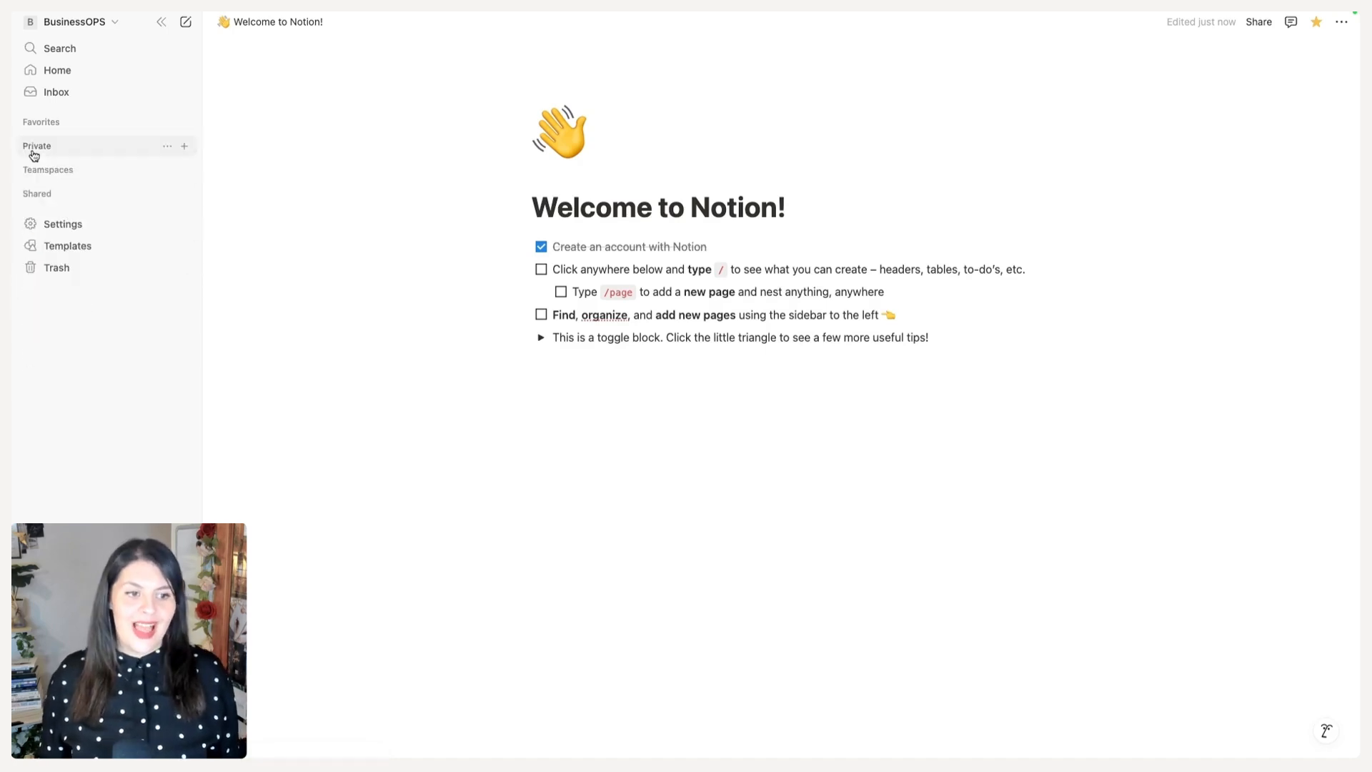
{"action": "left_click_drag", "start_coordinate": [35, 171], "coordinate": [48, 126]}
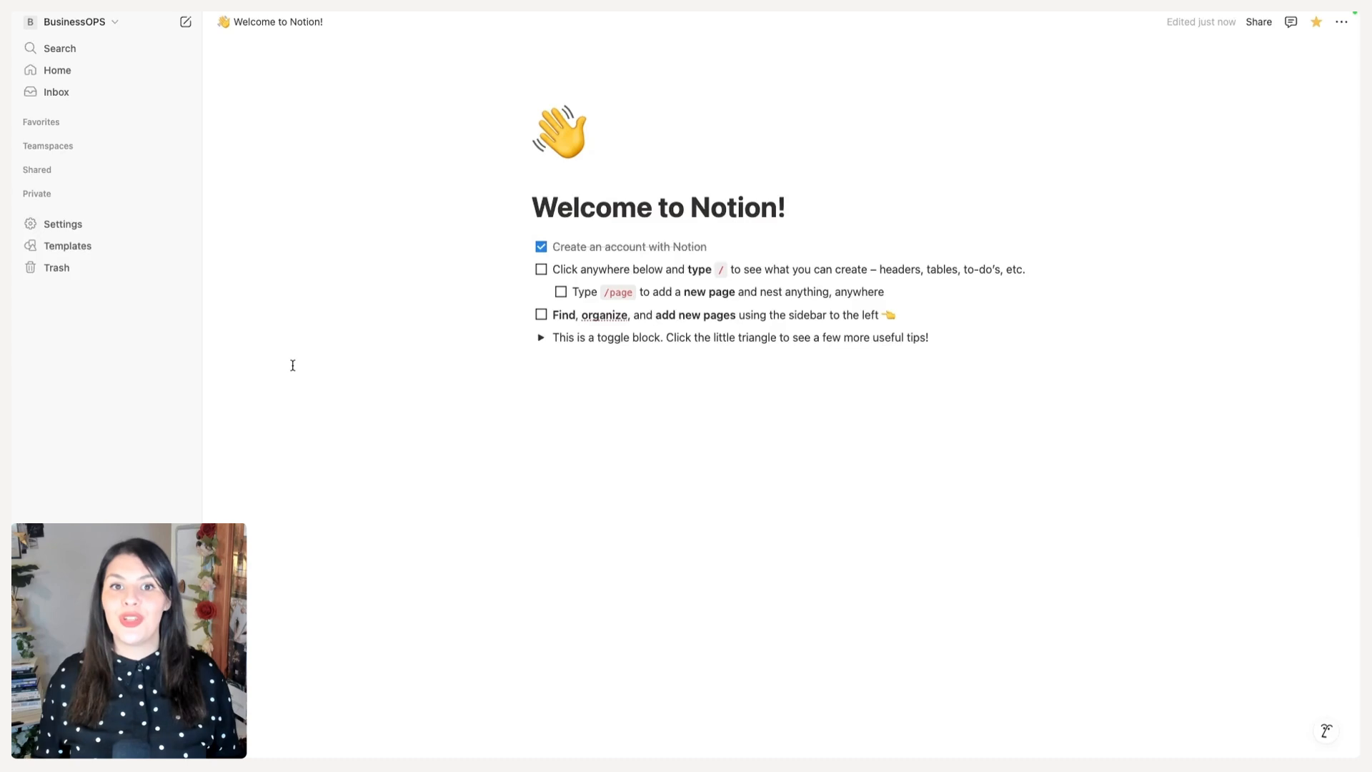
Step: Switch the open page's favorite status off and back on
{"action": "left_click", "coordinate": [1317, 23]}
{"action": "left_click", "coordinate": [1317, 24]}
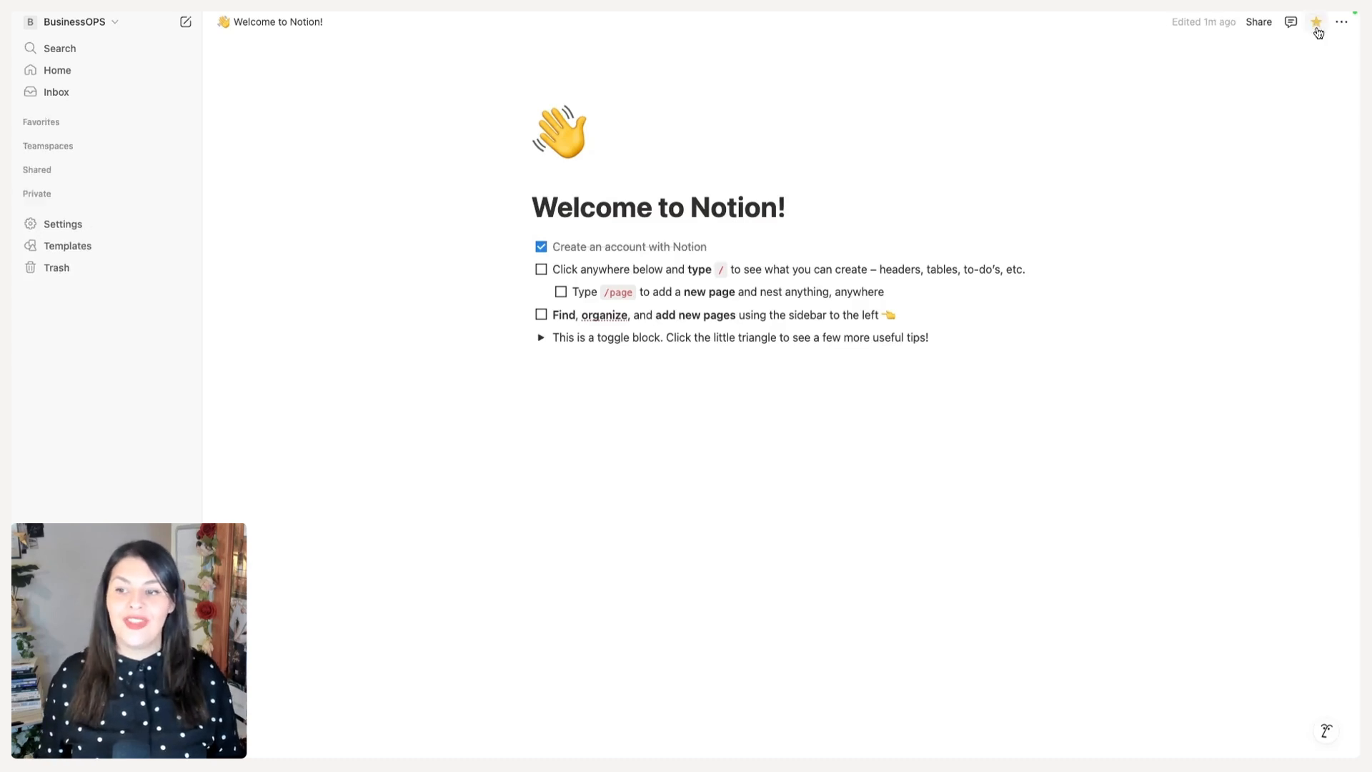